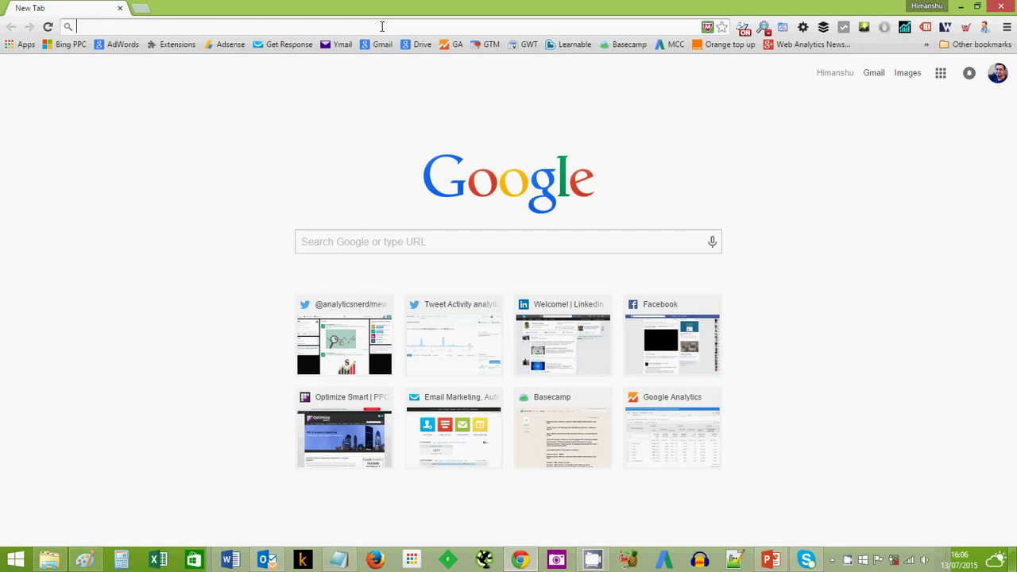
# Step: Go to moz.com from the address bar
pyautogui.click(382, 26)
pyautogui.write('moz')
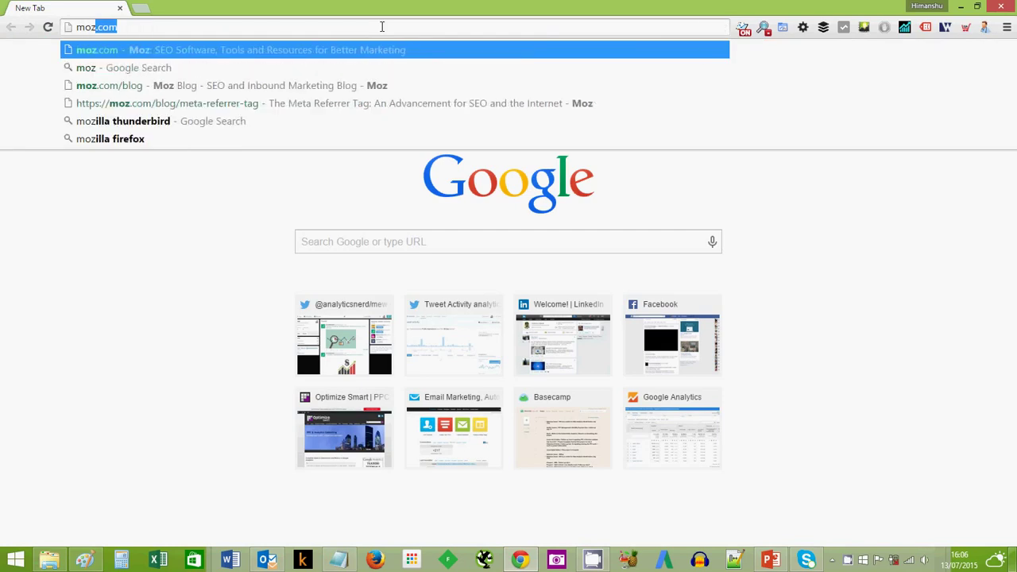
pyautogui.write('.com')
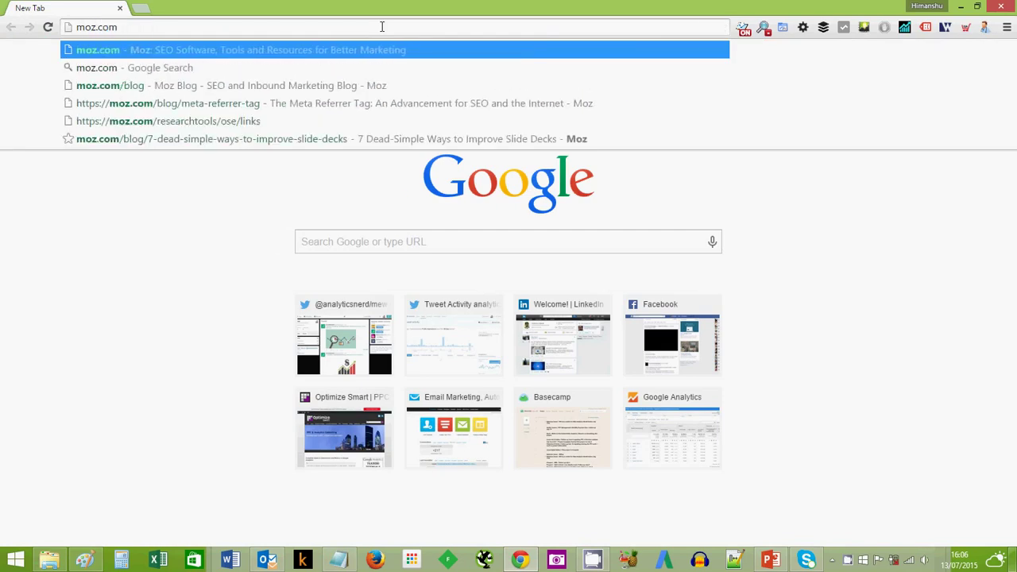
pyautogui.press('Return')
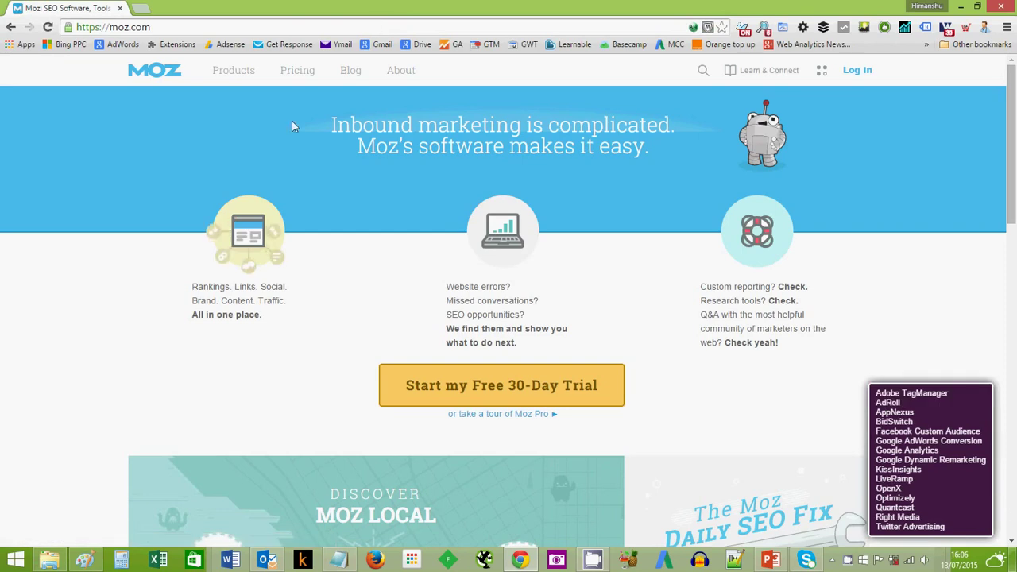
# Step: Open DevTools on moz.com via Inspect element to show the page's HTML and CSS
pyautogui.rightClick(335, 278)
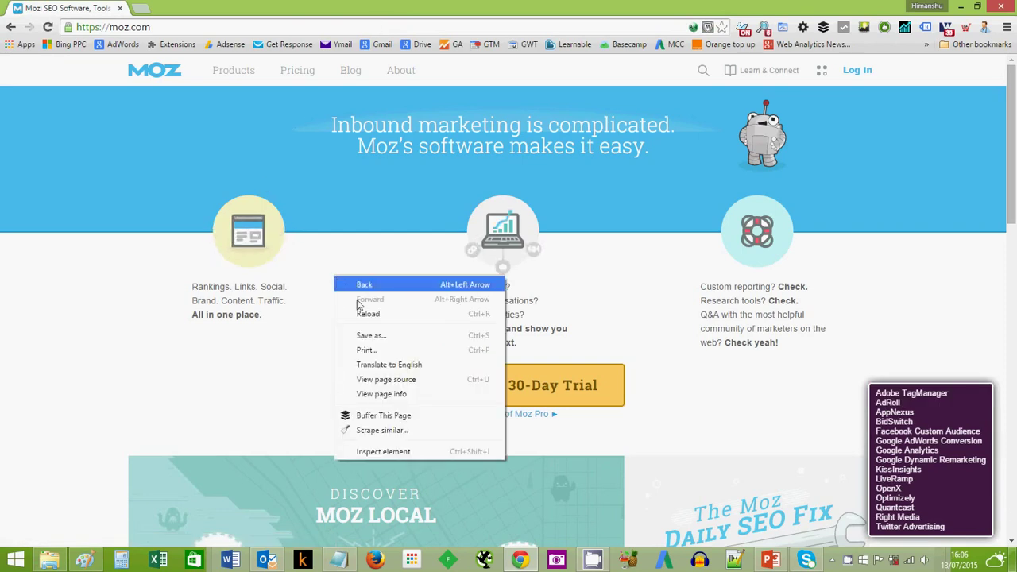
pyautogui.click(438, 451)
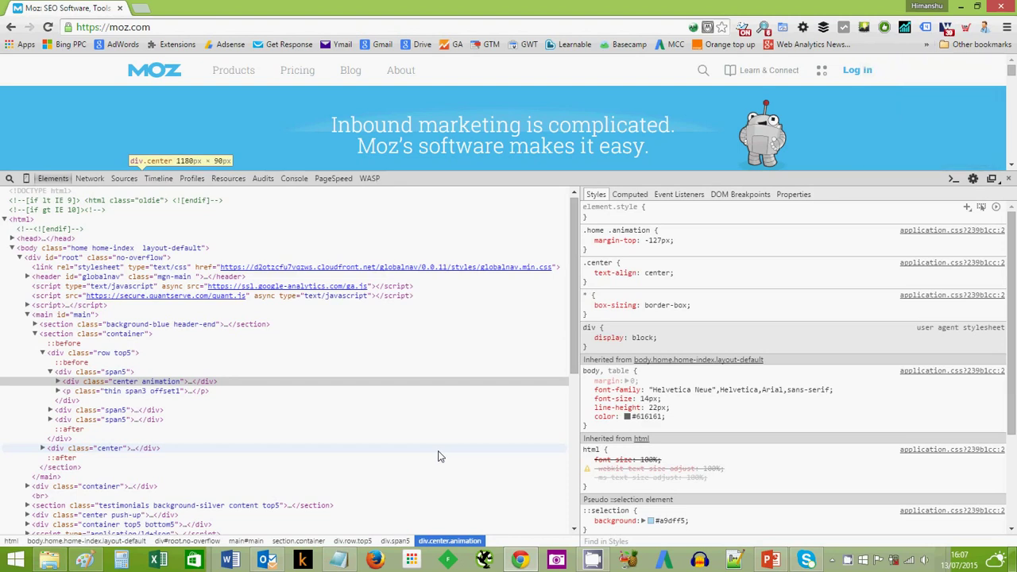
# Step: In the Console, select the 'Tracking beacon sent!' Google Analytics entry with its request URL
pyautogui.click(294, 179)
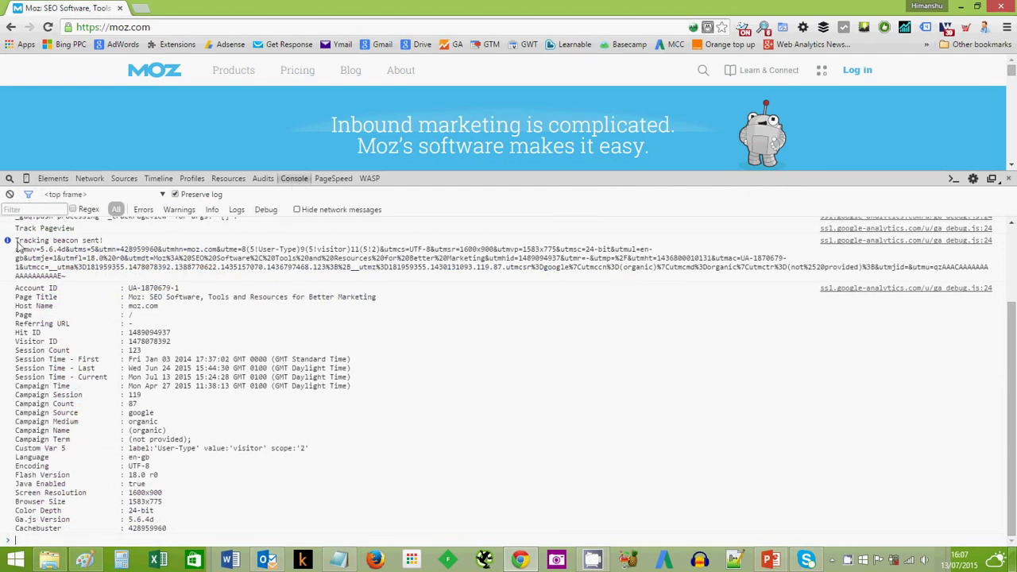
pyautogui.moveTo(15, 244); pyautogui.dragTo(105, 281)
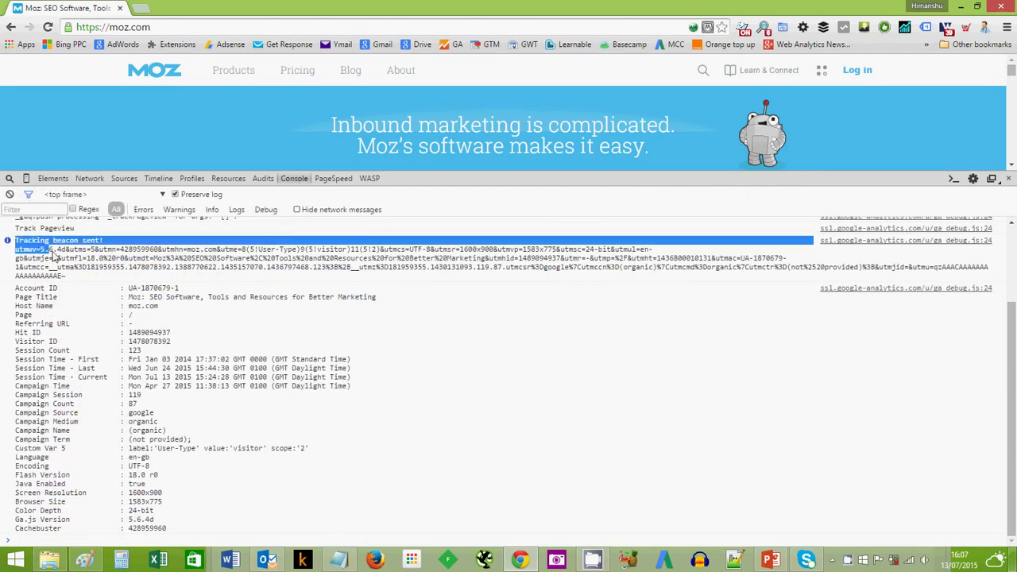